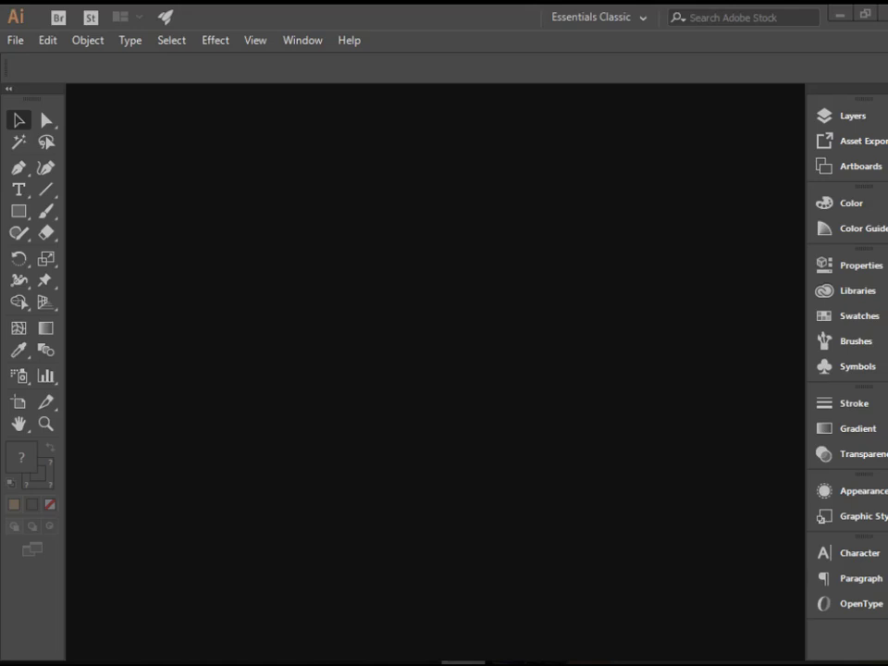
Start a new document with the Letter 11 × 8.5 in preset in landscape orientation
click(25, 44)
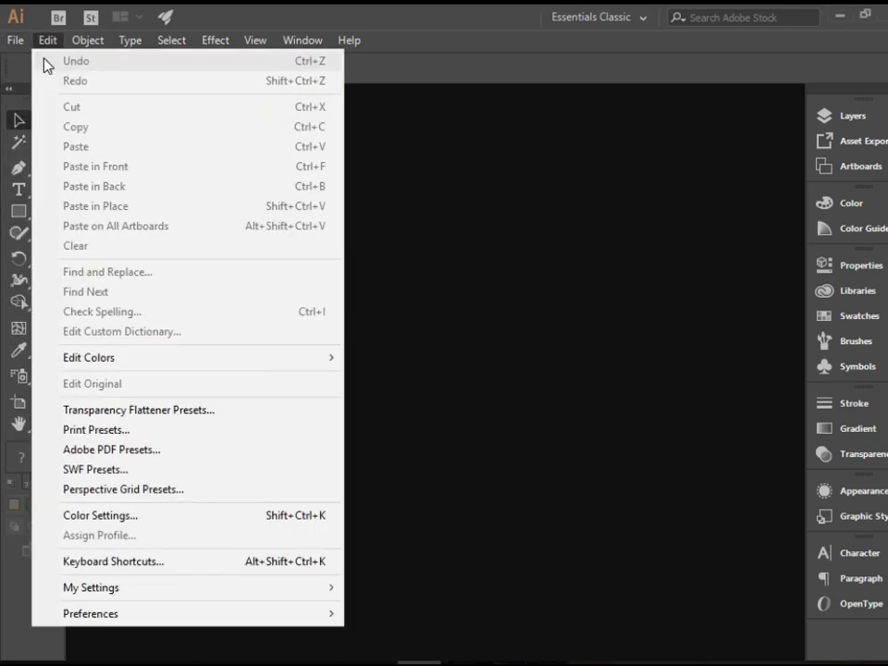
click(30, 61)
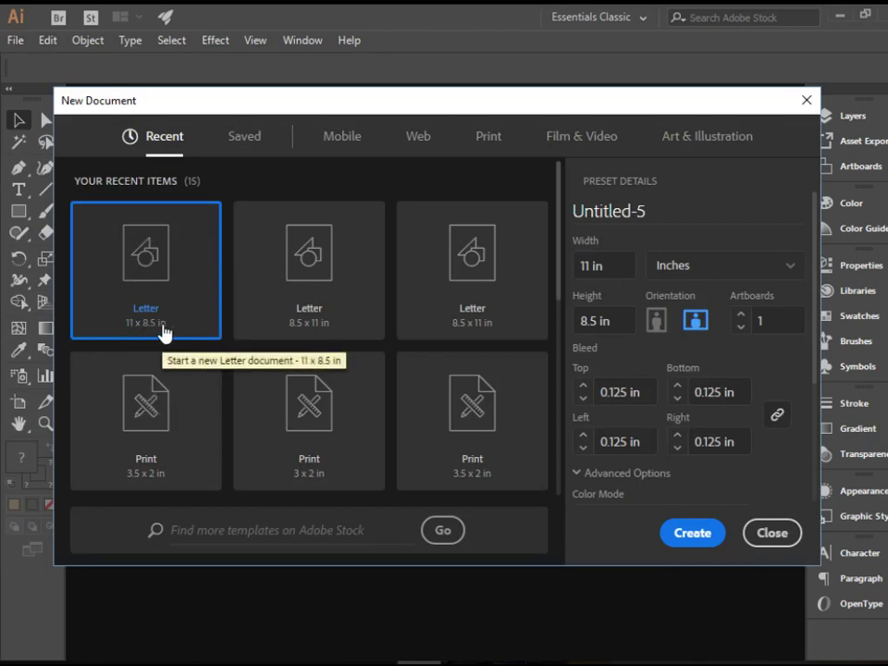
click(699, 334)
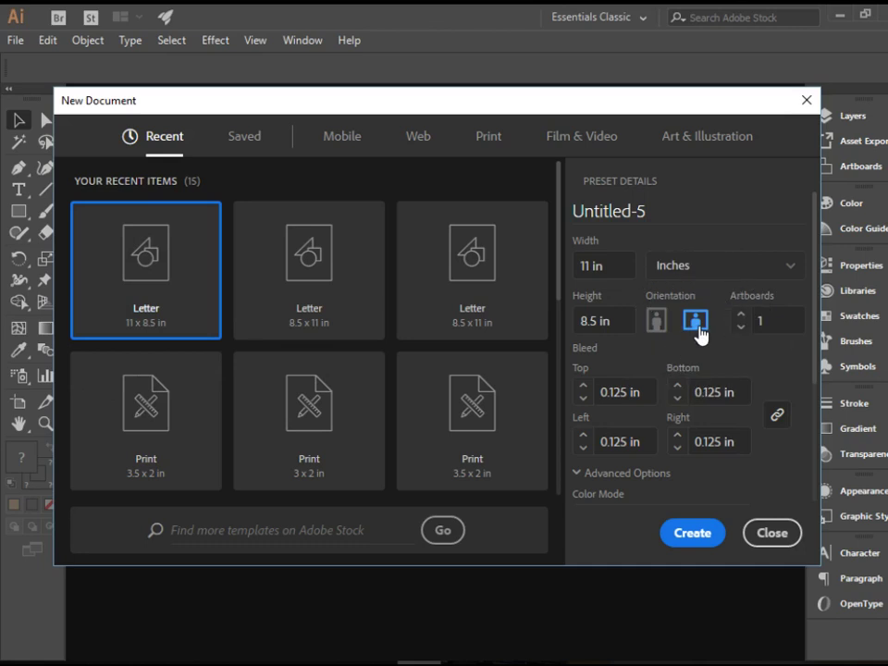
Create the landscape Letter document and draw a brown-filled rectangle, about 0.5 × 2.9 in, on the left
click(697, 535)
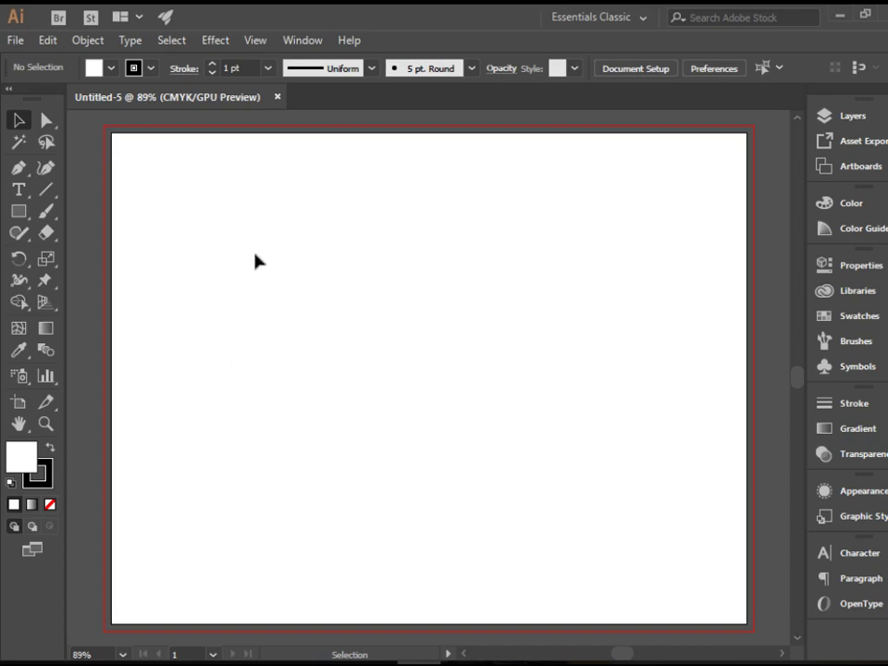
click(20, 212)
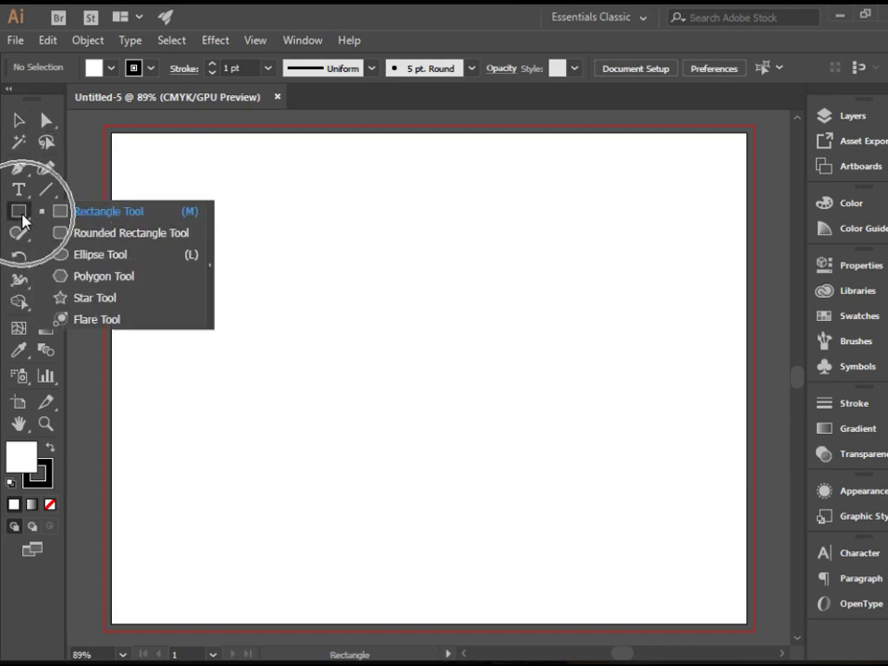
click(75, 215)
drag(194, 238, 227, 415)
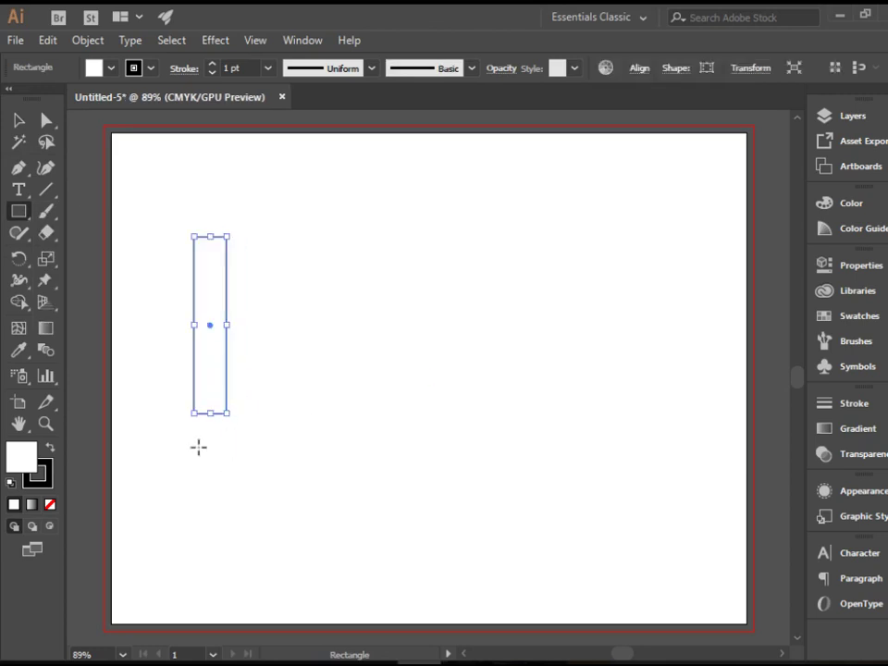
click(111, 67)
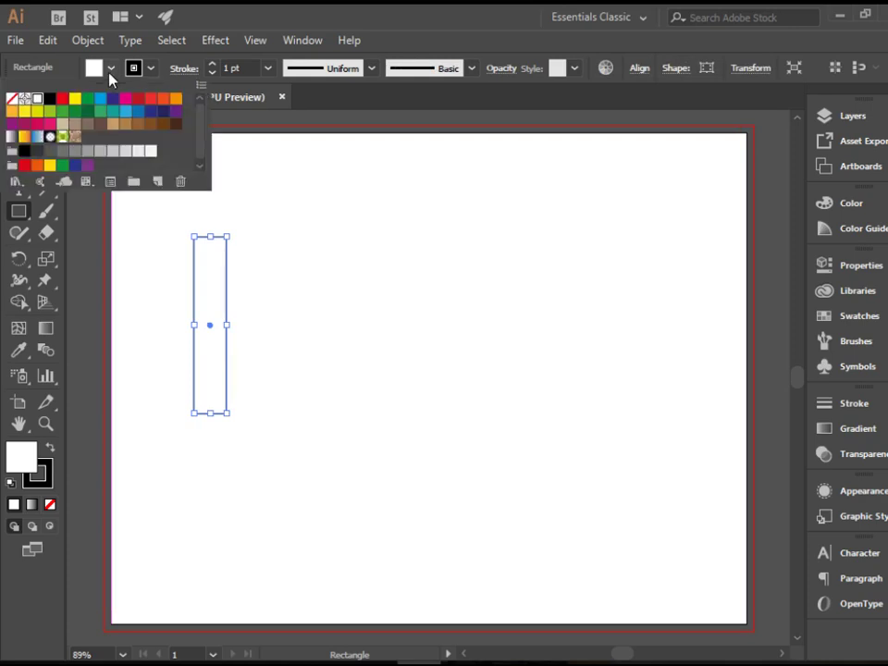
click(87, 123)
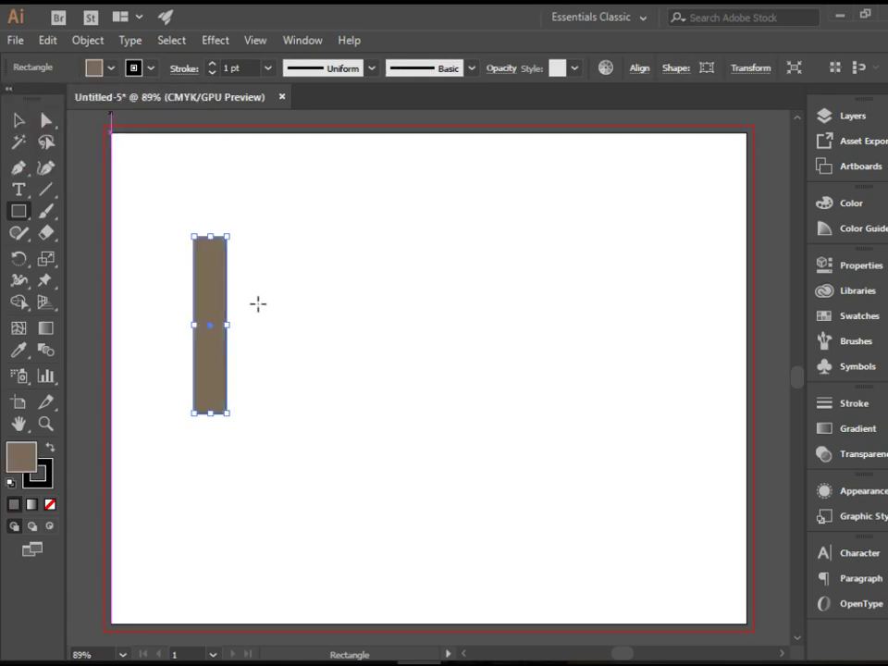
Draw four more tall rectangles of varying heights to the right of the first, then deselect
drag(241, 207, 277, 390)
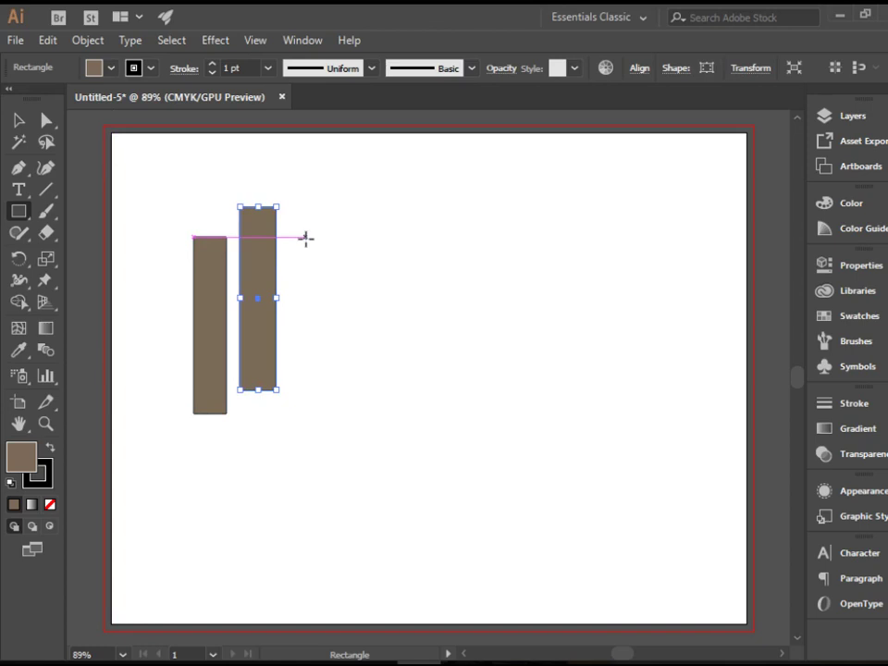
drag(317, 238, 352, 412)
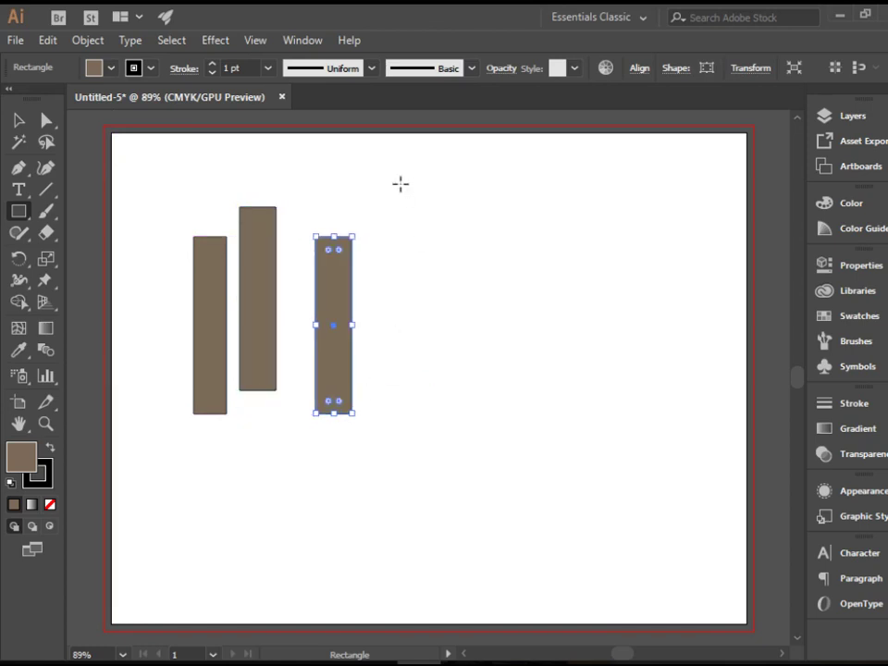
drag(369, 200, 406, 377)
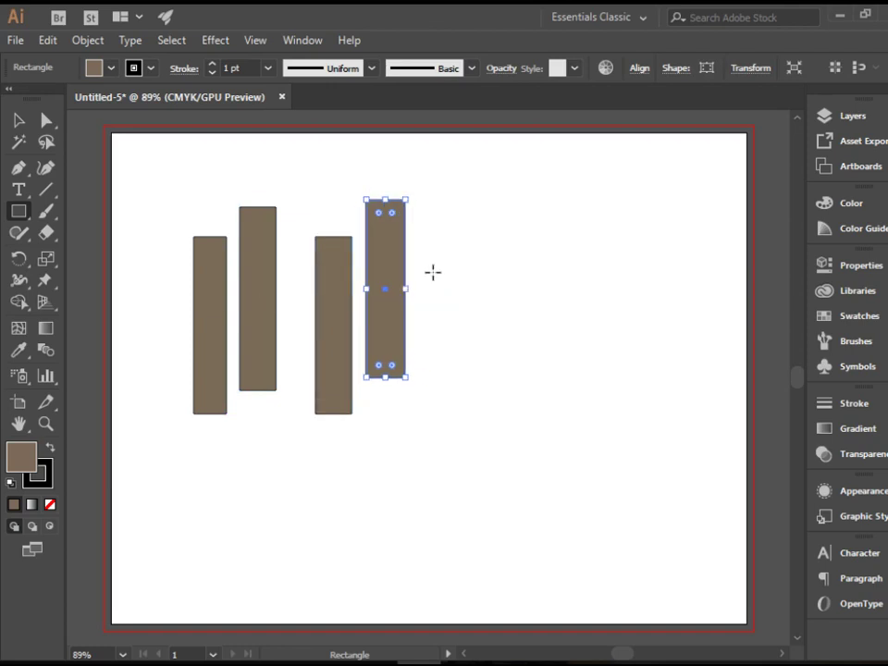
drag(421, 291, 459, 453)
click(19, 119)
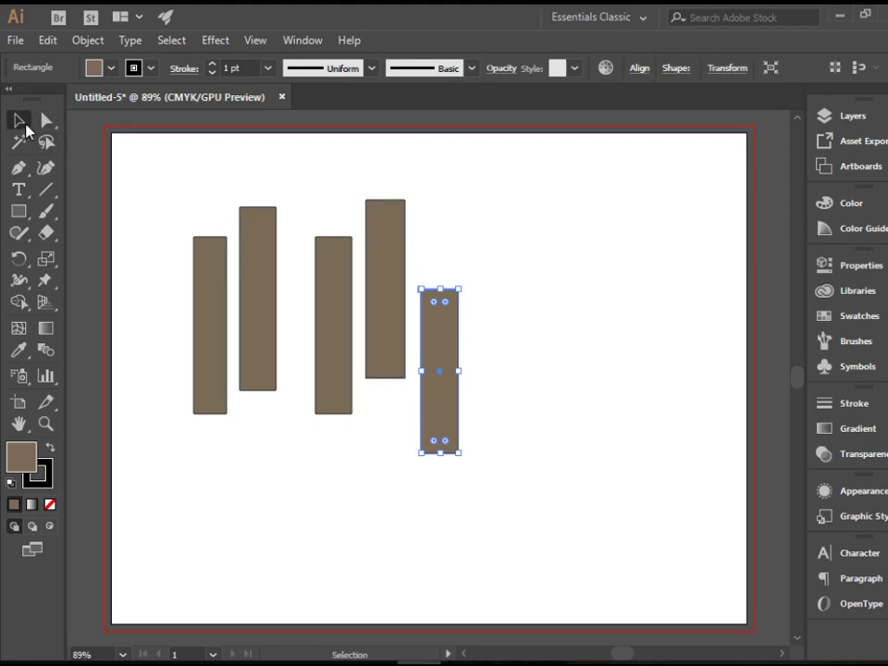
click(19, 121)
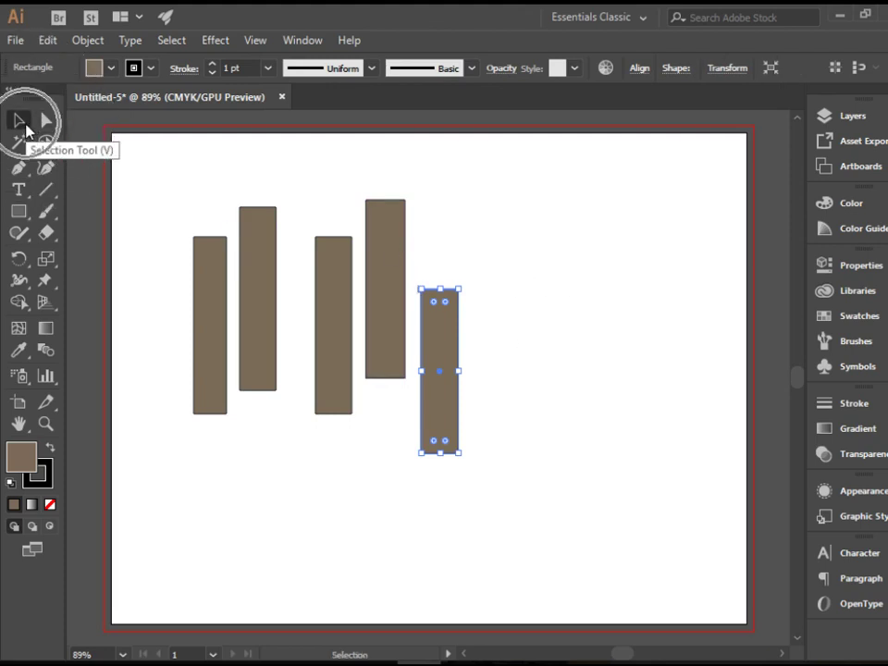
click(545, 260)
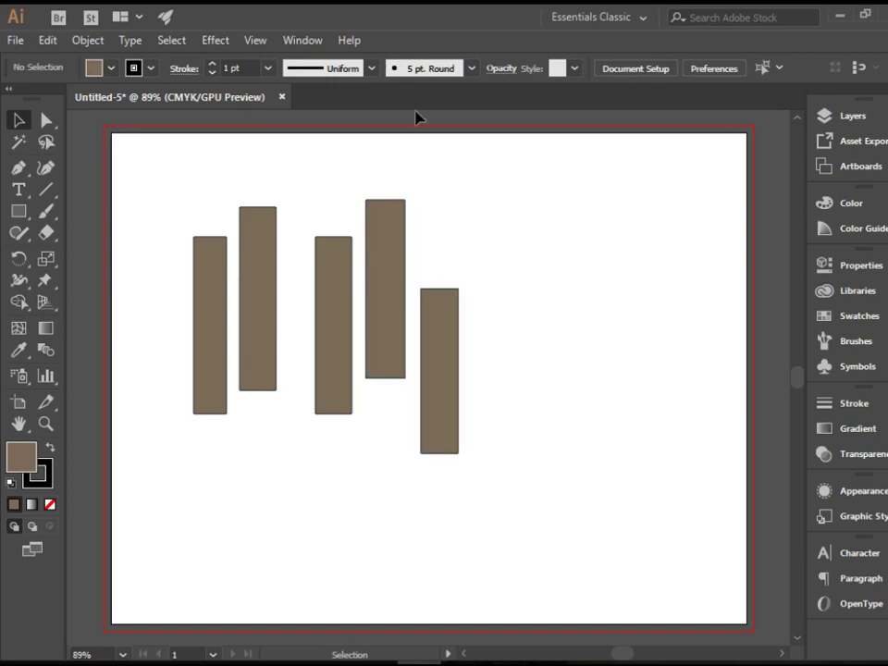
Show the Align panel from the Window menu and move it to the artboard's upper right
click(311, 43)
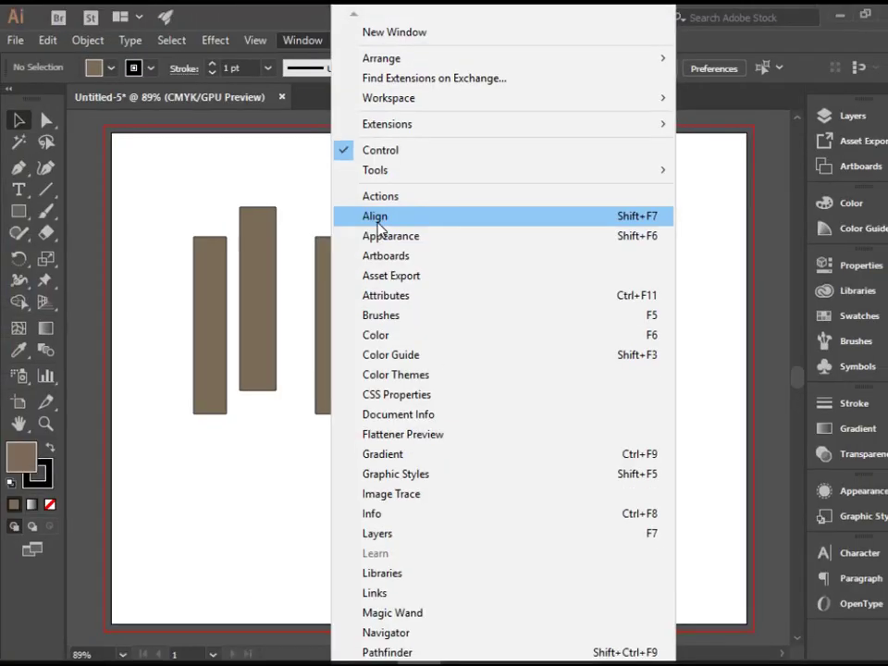
click(376, 220)
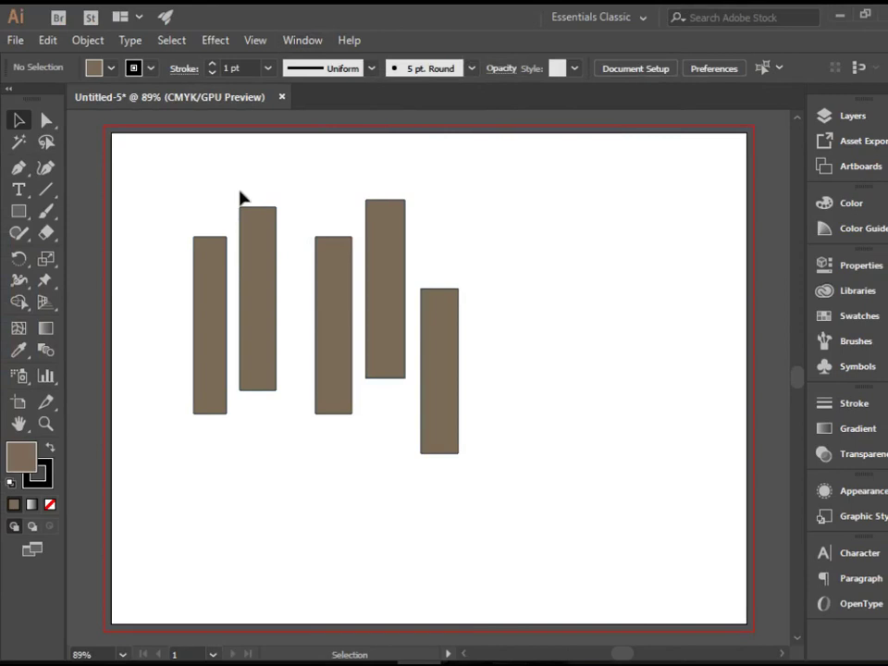
drag(547, 177, 635, 170)
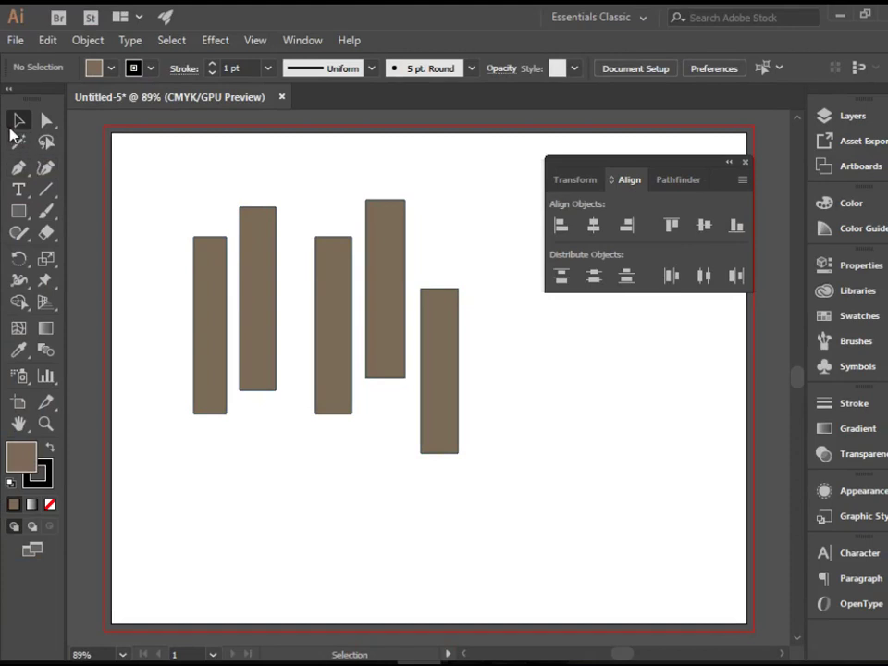
Select all five rectangles and apply Vertical Align Bottom
drag(163, 173, 489, 488)
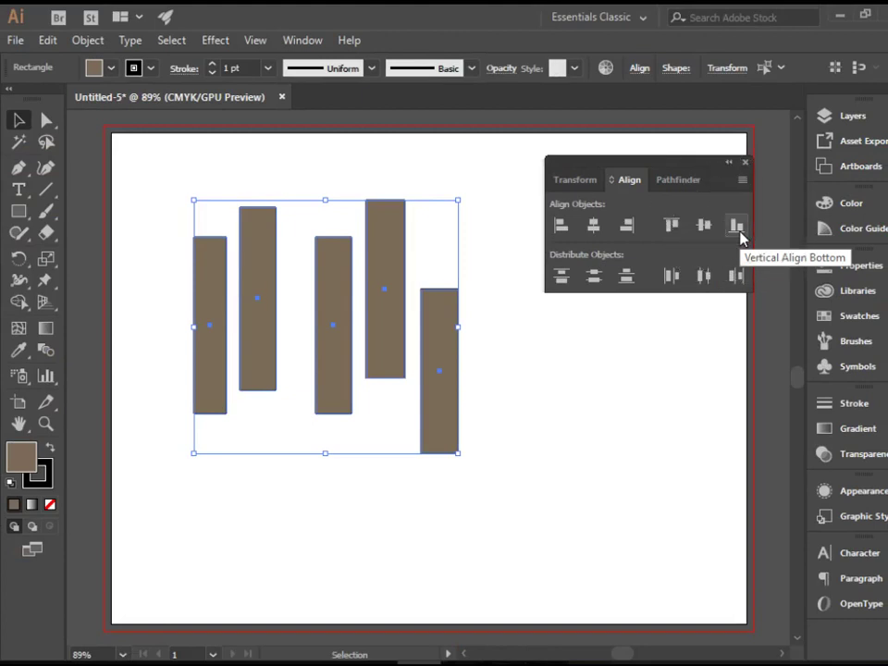
click(736, 226)
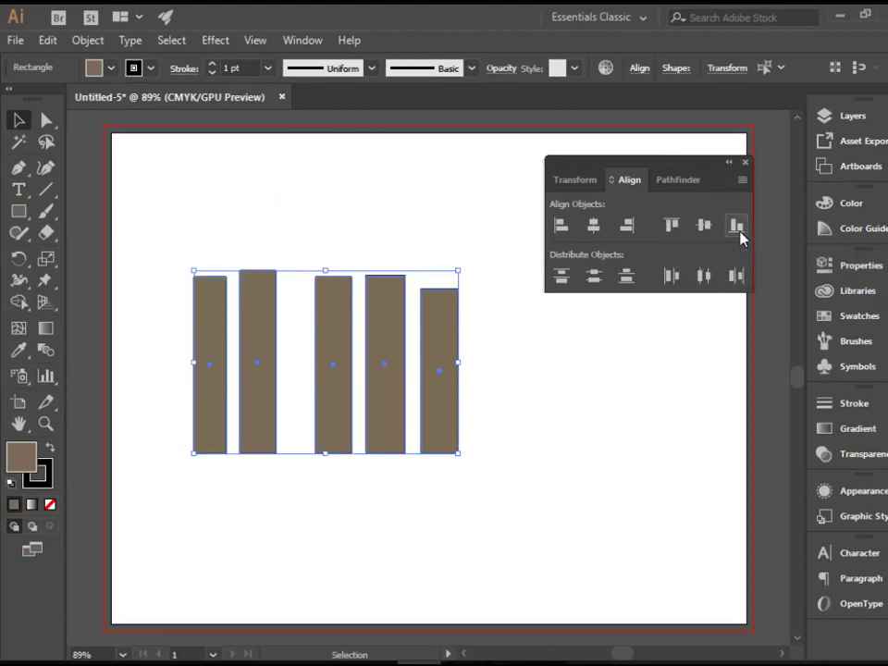
Apply Horizontal Distribute Center to the five rectangles, then deselect them
click(710, 285)
click(712, 287)
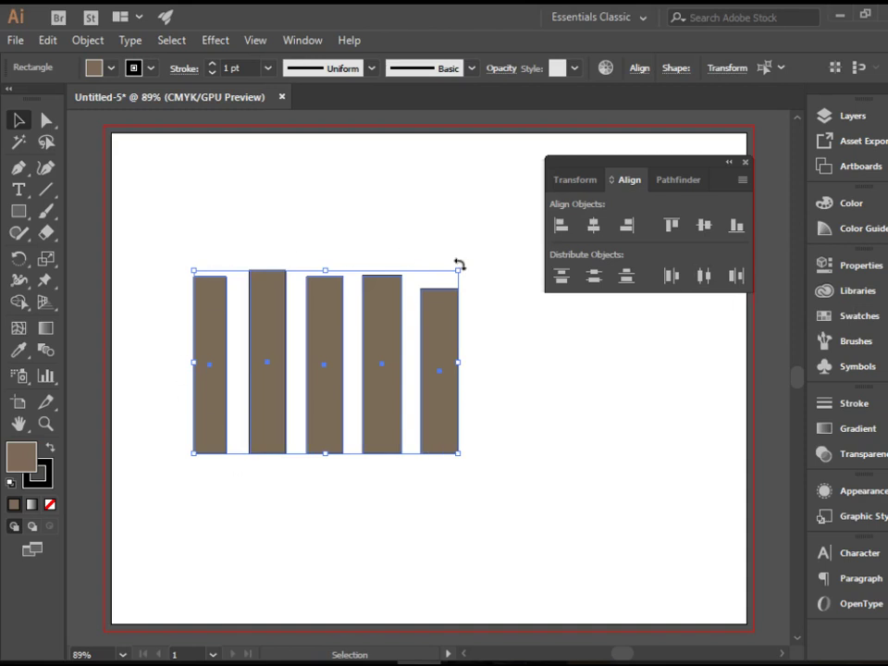
click(550, 392)
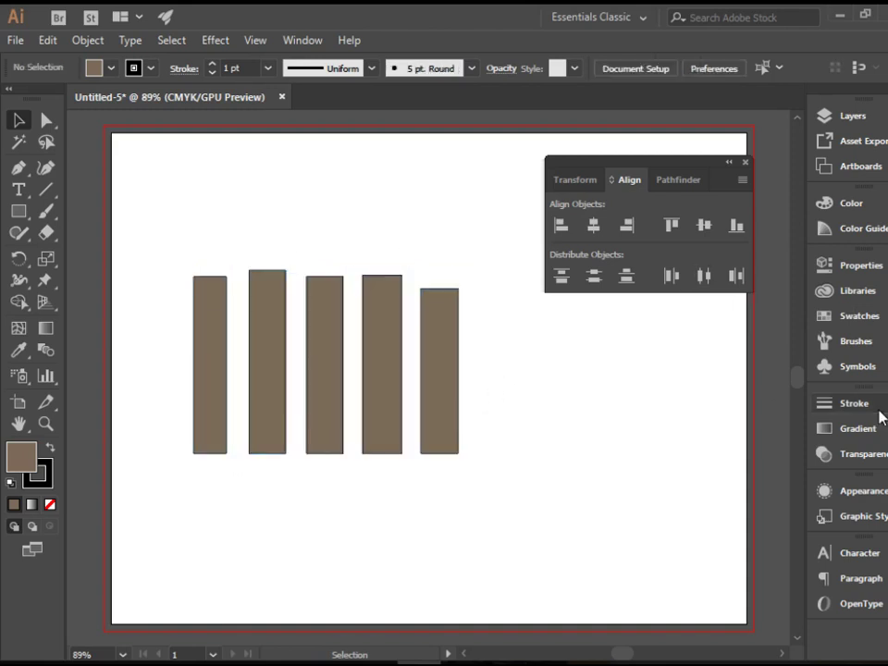
Zoom in around the five rectangles and dock the Align panel into the right-side panels
key(z)
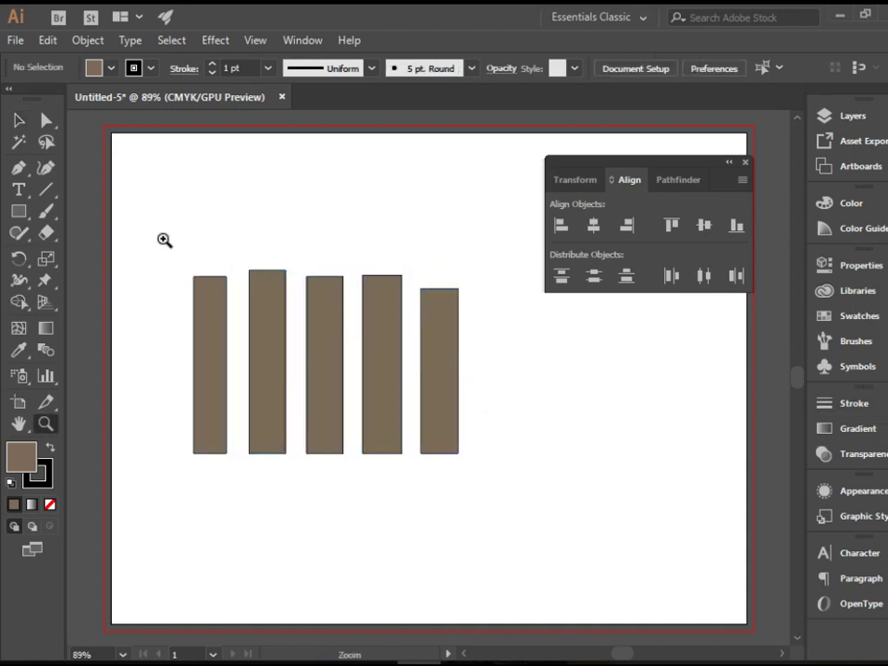
drag(164, 239, 494, 485)
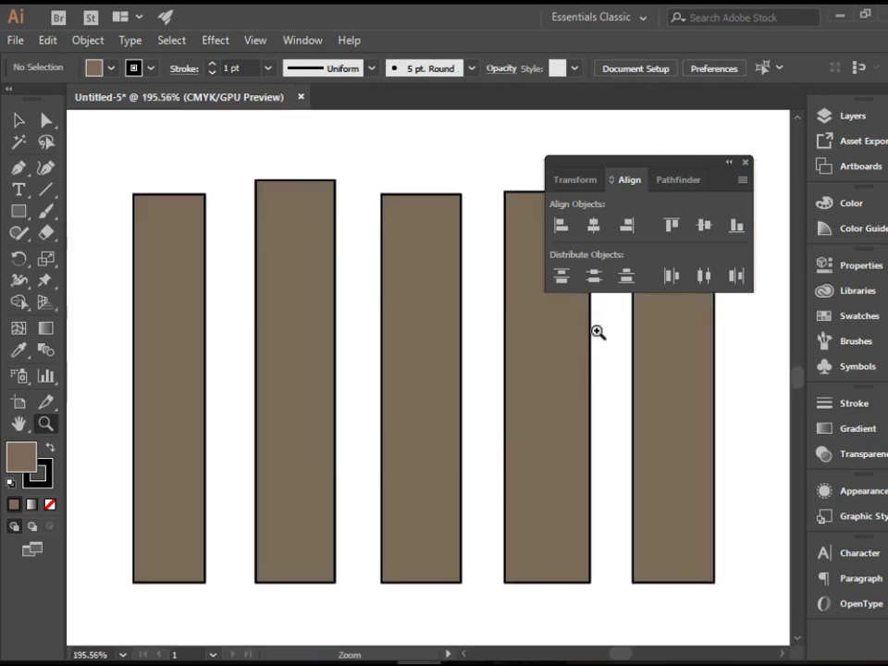
drag(661, 169, 875, 179)
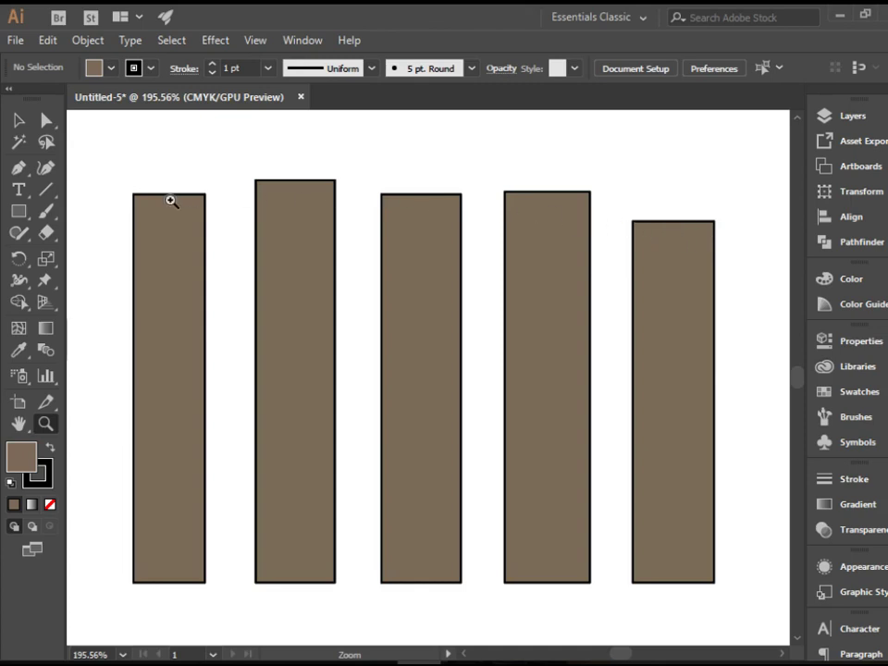
Using Direct Selection, raise the first rectangle's top anchors level with the second bar
click(48, 121)
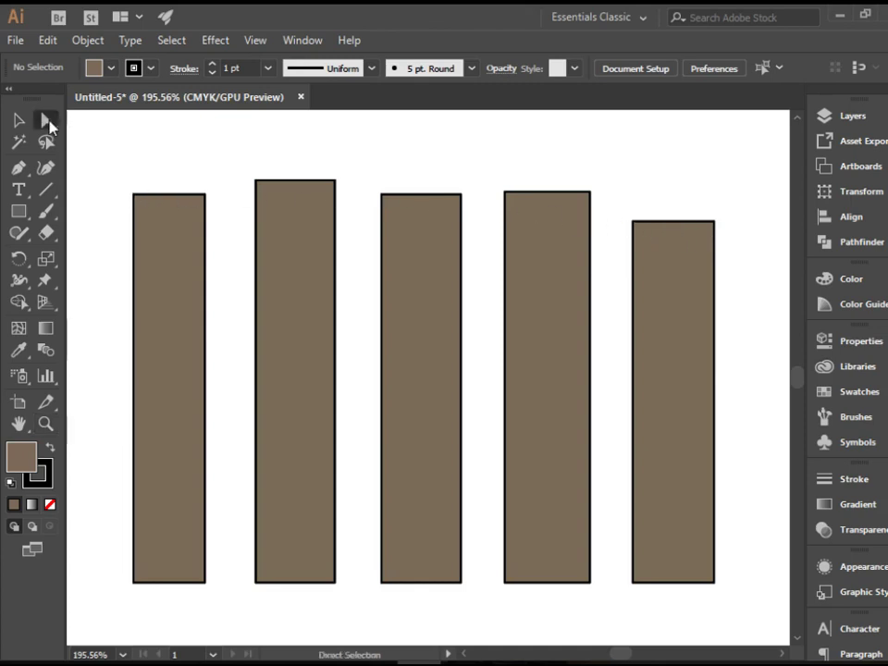
click(48, 122)
click(49, 124)
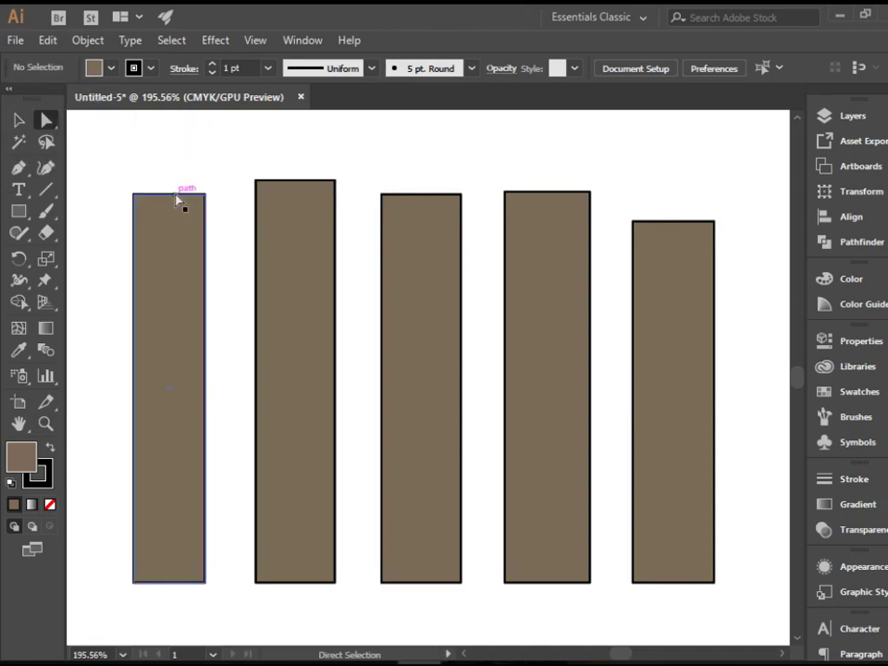
drag(114, 170, 204, 181)
click(359, 164)
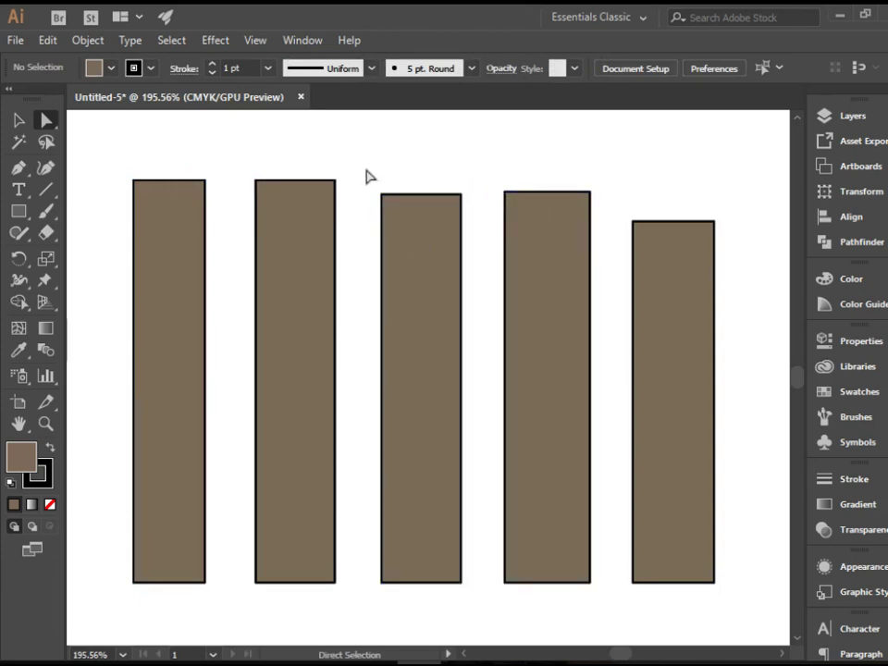
Raise the third, fourth and fifth rectangles' tops to the same level, then zoom out
drag(366, 170, 473, 207)
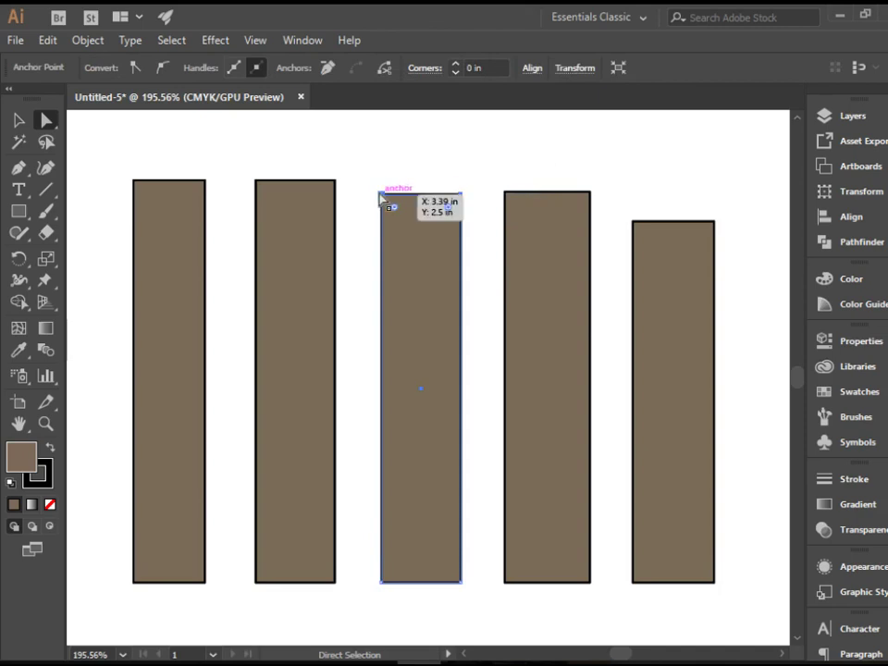
drag(462, 196, 712, 185)
click(494, 182)
click(624, 198)
click(703, 167)
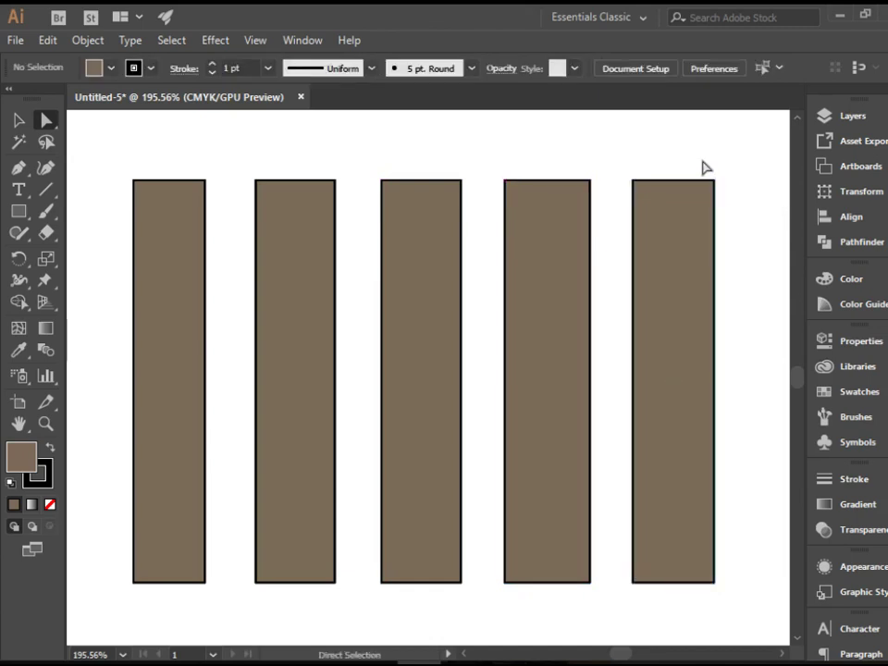
key(ctrl+minus)
key(ctrl+minus)
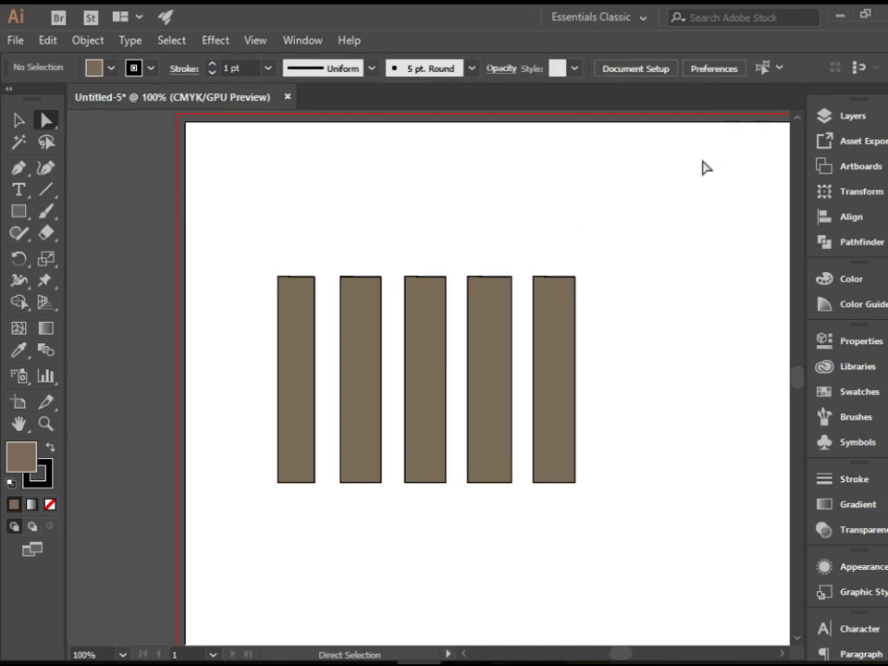